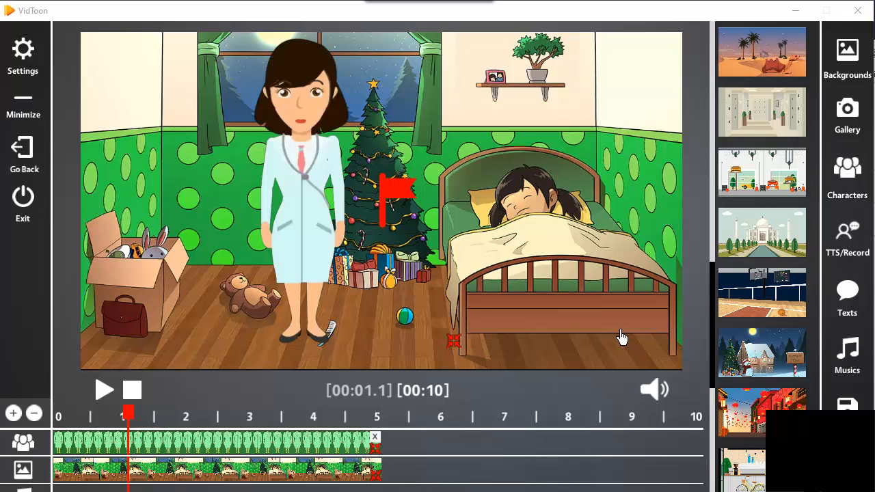
Review the settings of the doctor character's clip on the timeline.
left_click(342, 474)
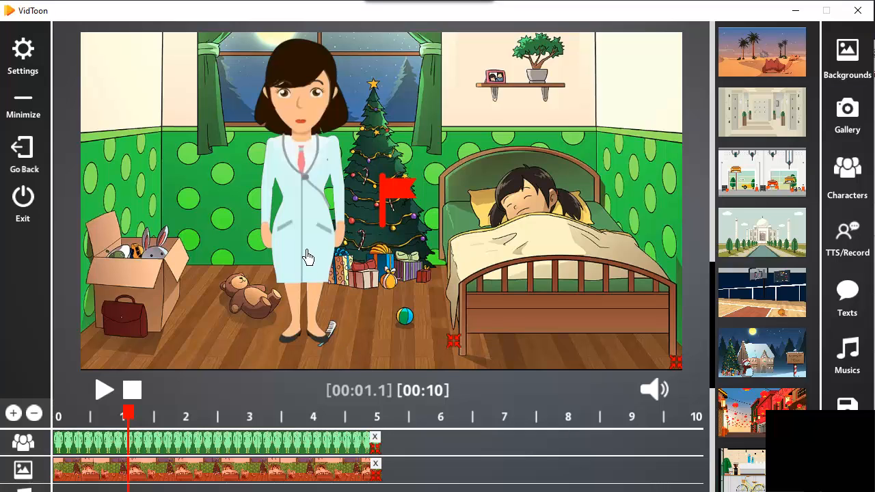
left_click(291, 448)
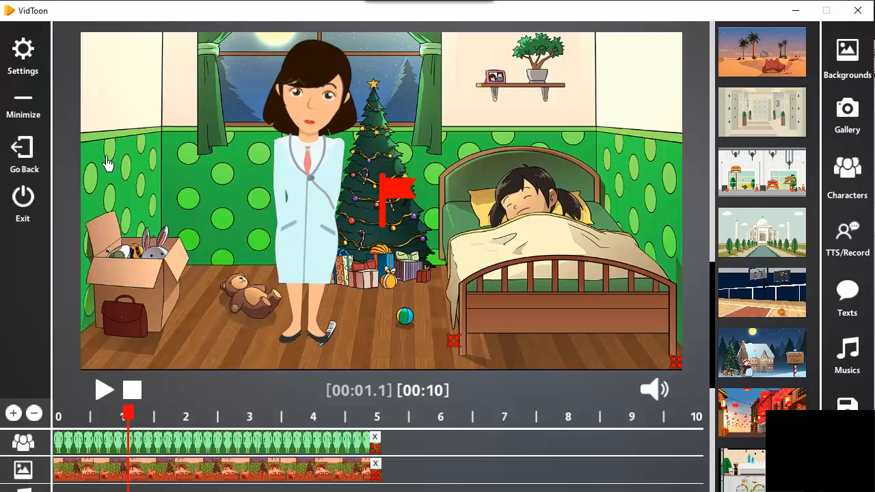
left_click(31, 68)
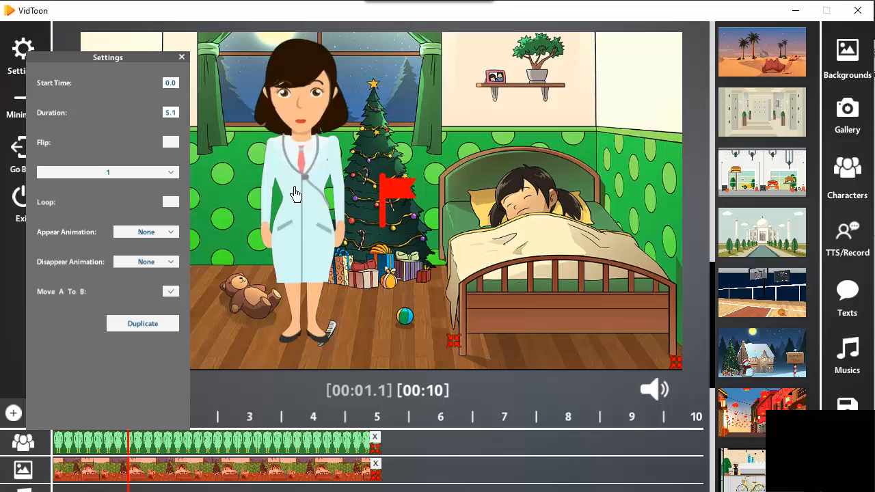
left_click(182, 57)
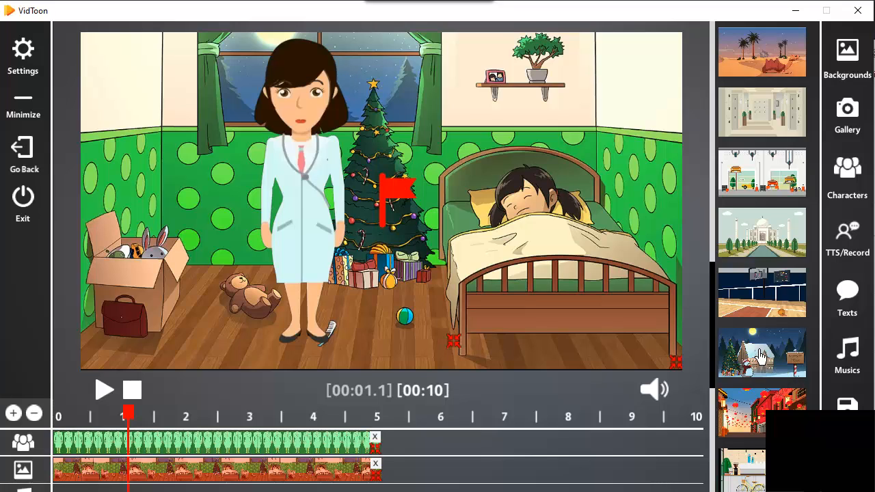
Add the snowy North Pole background right after the bedroom background and extend its clip to about 9 seconds on the timeline.
left_click_drag(761, 355, 623, 482)
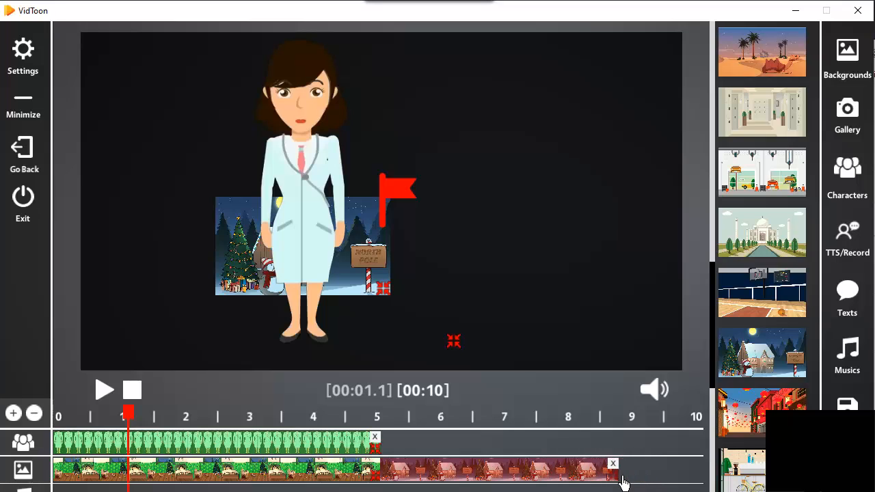
left_click(27, 58)
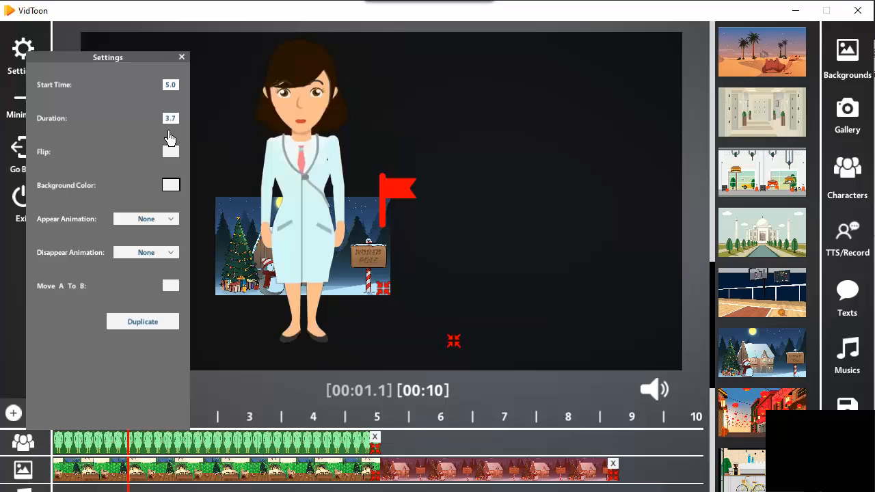
left_click(182, 59)
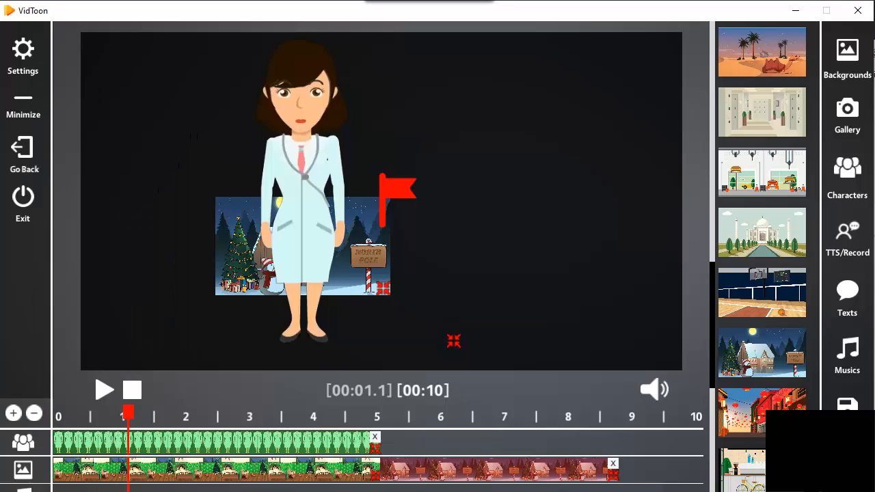
left_click_drag(617, 478, 646, 478)
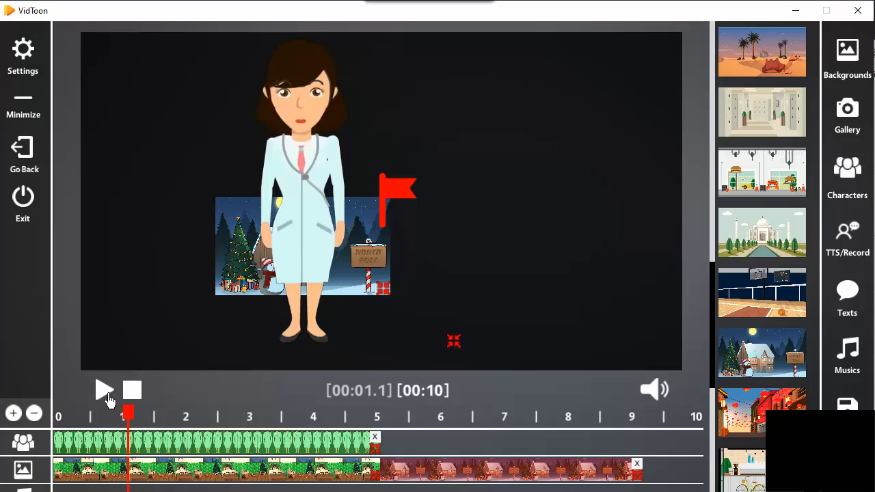
Preview the new scene, then reposition and enlarge the North Pole background so it fills the whole canvas.
left_click(105, 391)
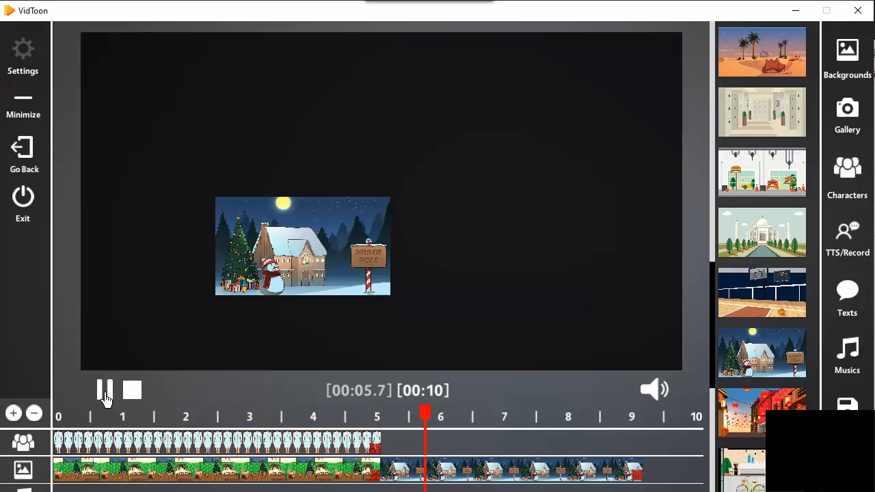
left_click(104, 395)
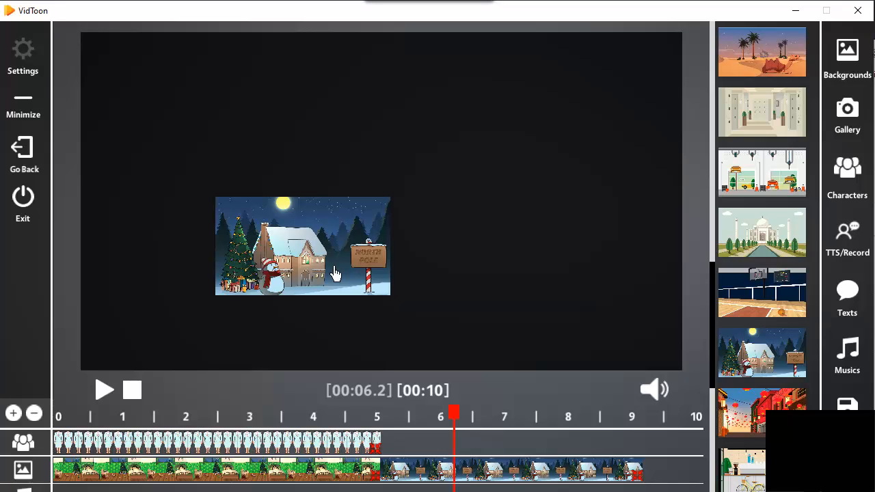
left_click(524, 479)
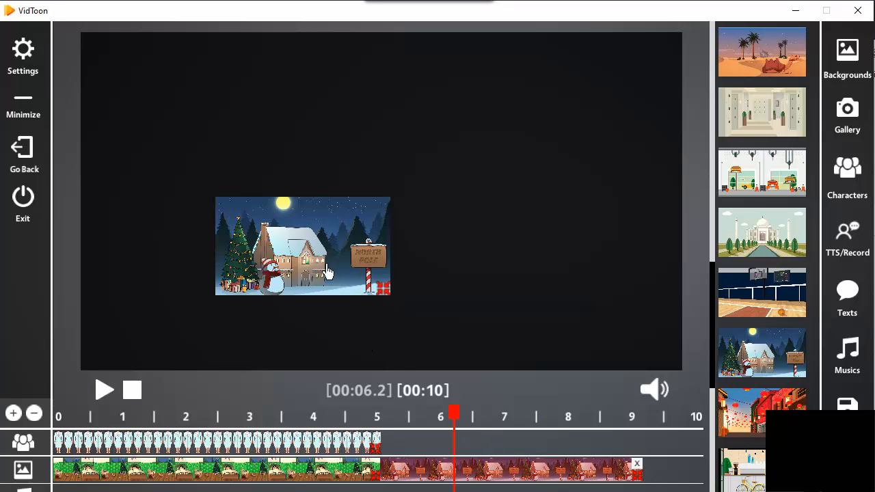
left_click_drag(328, 272, 195, 108)
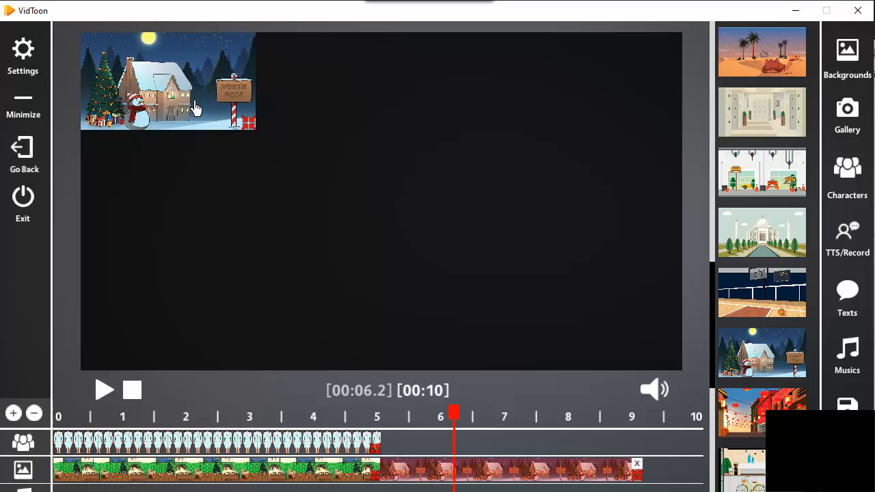
left_click_drag(250, 132, 688, 491)
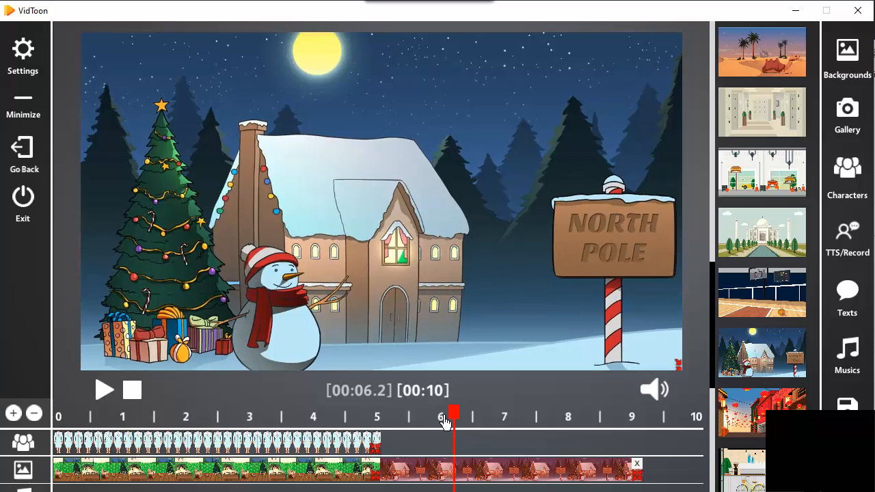
Play the transition from the bedroom scene to the North Pole scene, starting at about 4.6 seconds.
left_click_drag(440, 418, 353, 417)
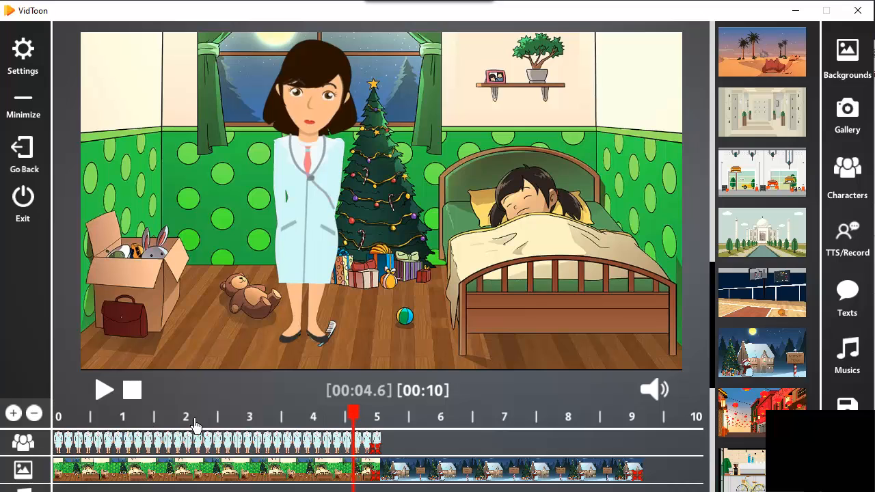
left_click(104, 391)
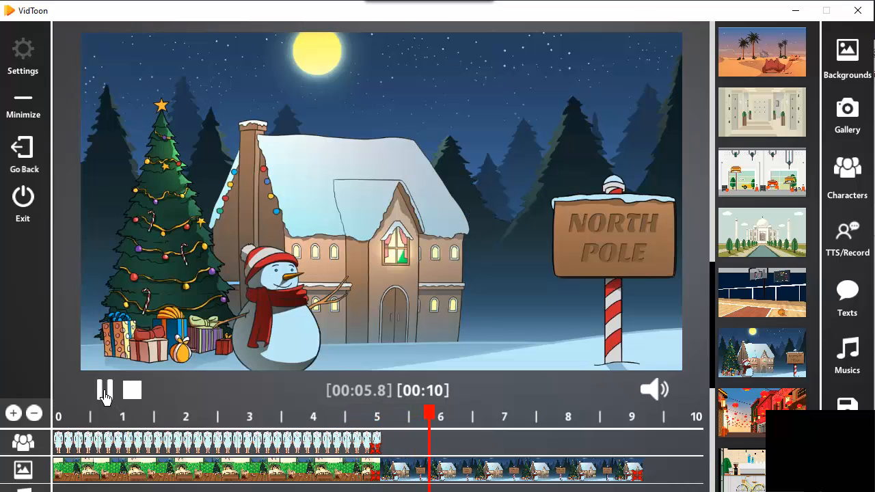
left_click(105, 393)
left_click_drag(470, 423, 355, 415)
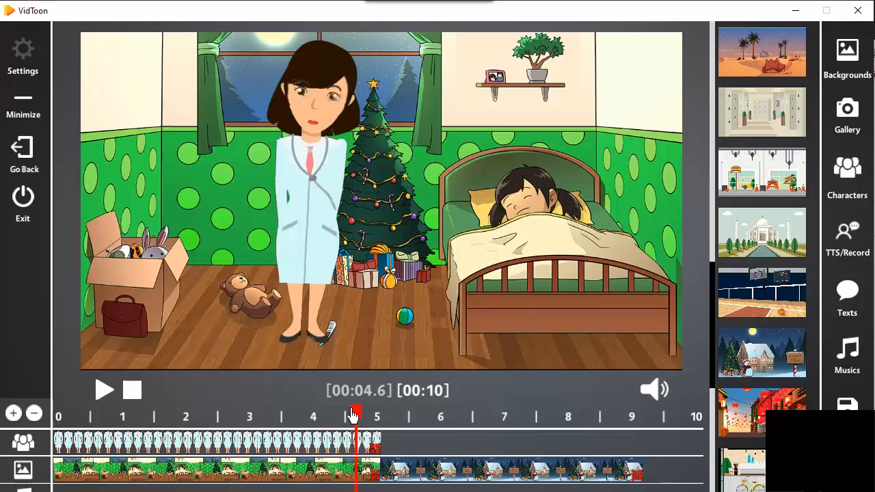
Set the bedroom background's disappear animation to Fade Out.
left_click(424, 479)
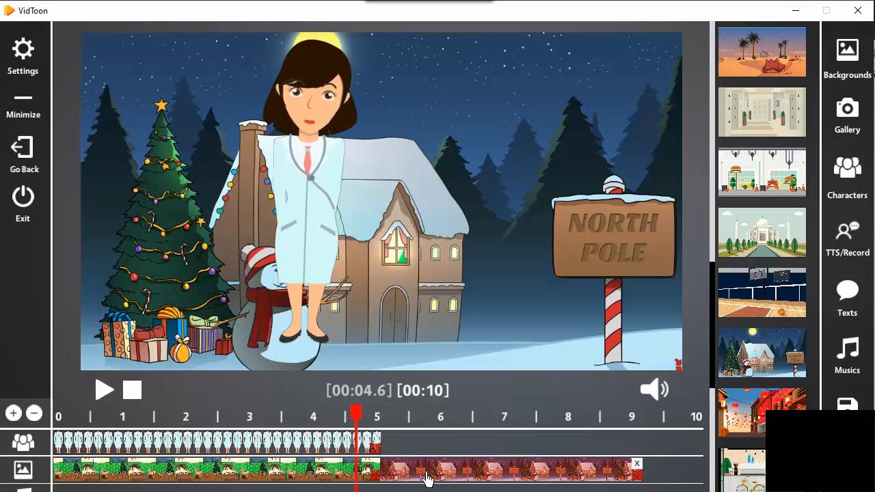
left_click(366, 480)
left_click(30, 71)
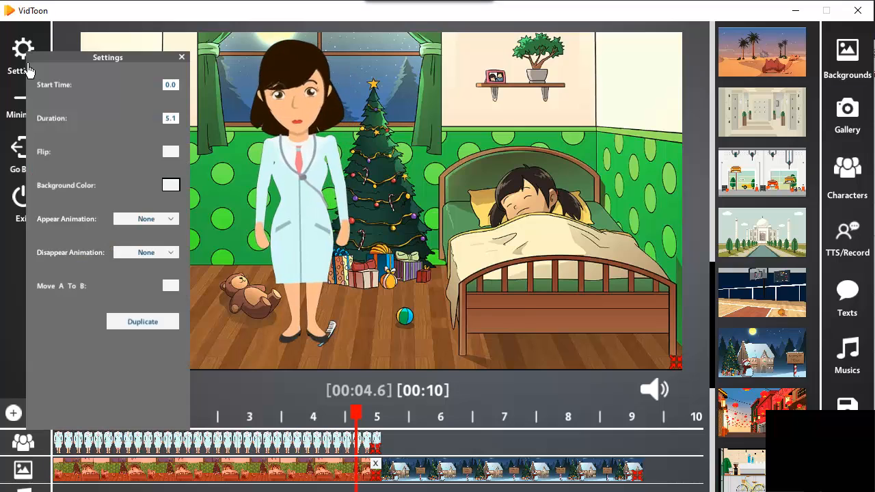
left_click(170, 254)
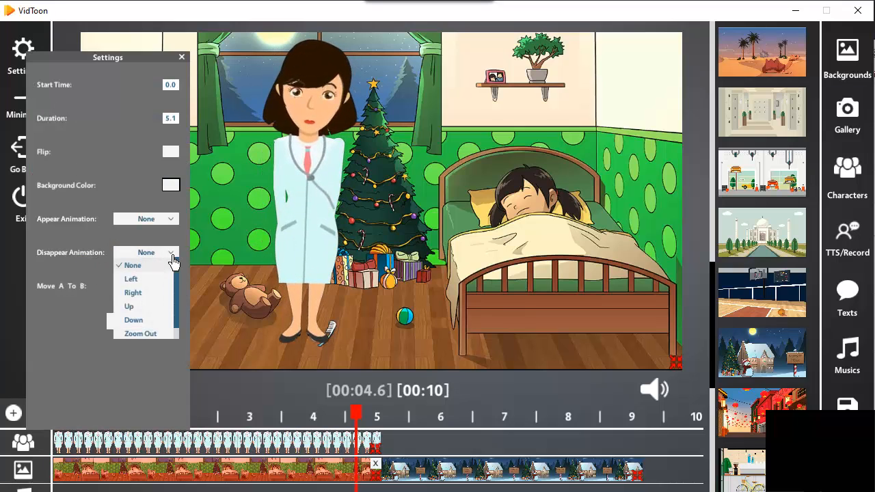
scroll(178, 314, "down", 1)
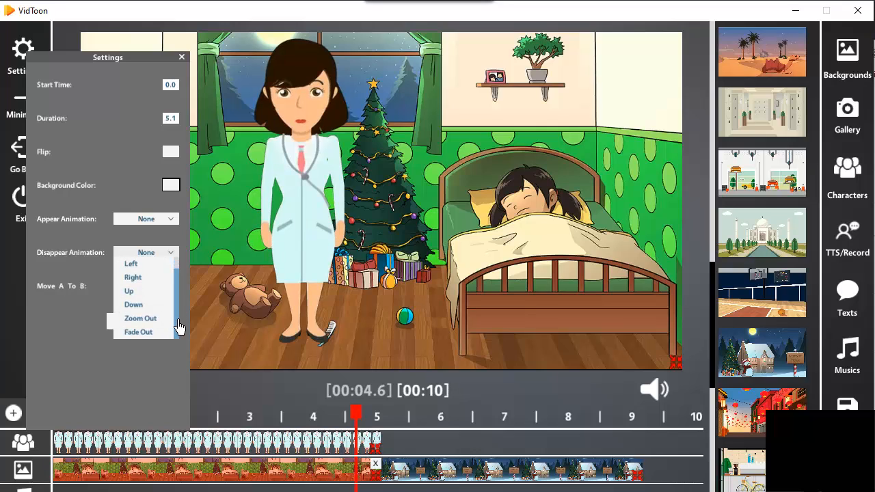
left_click(152, 332)
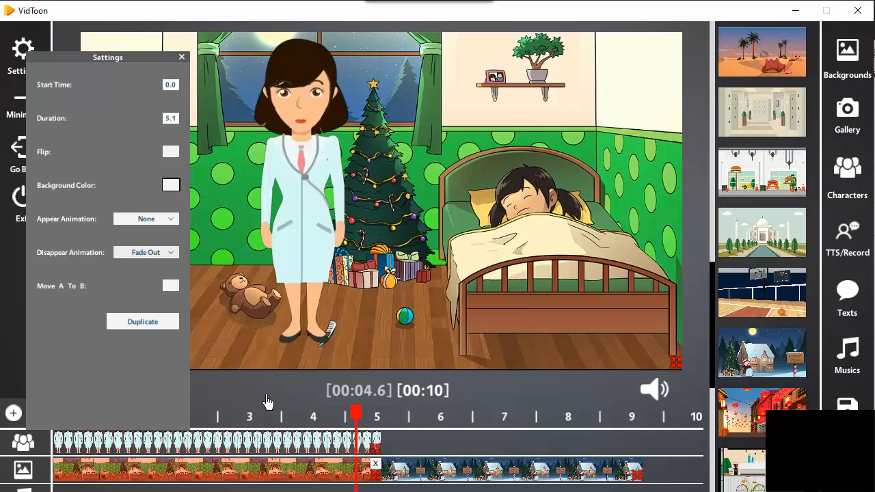
Preview the bedroom background's exit animation by playing the timeline from 3.8 seconds into the North Pole scene.
left_click_drag(355, 422, 299, 420)
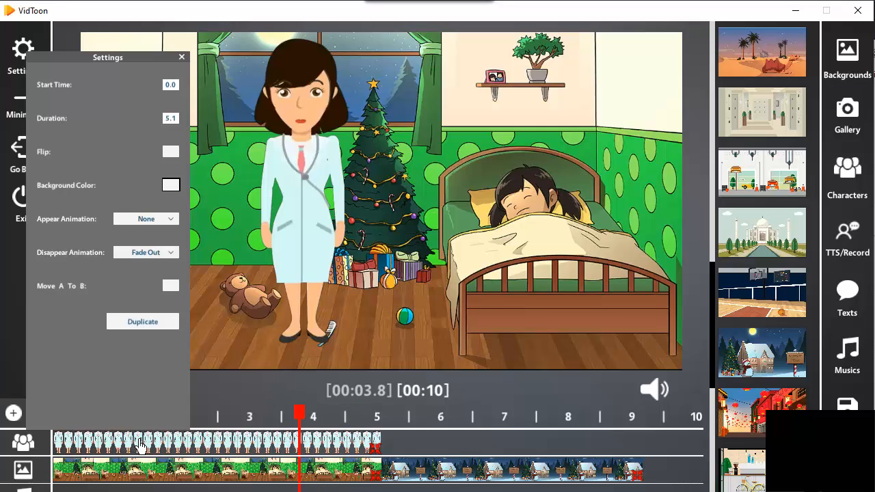
left_click(430, 453)
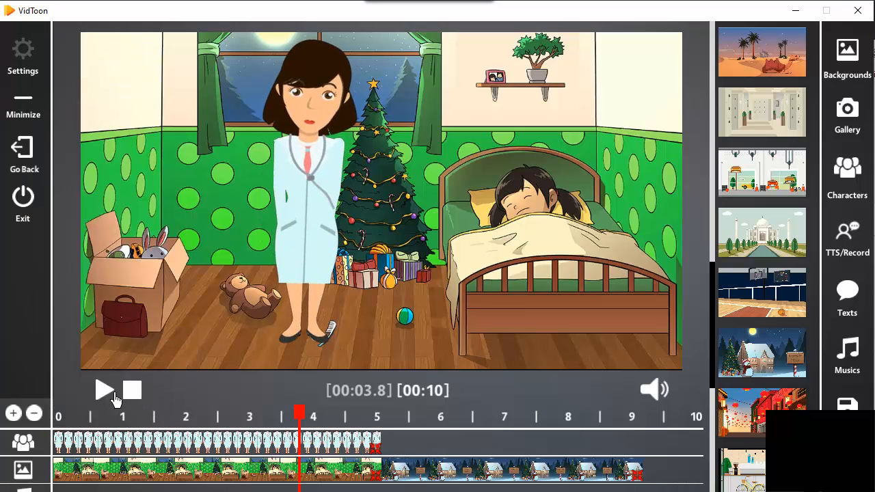
left_click(104, 390)
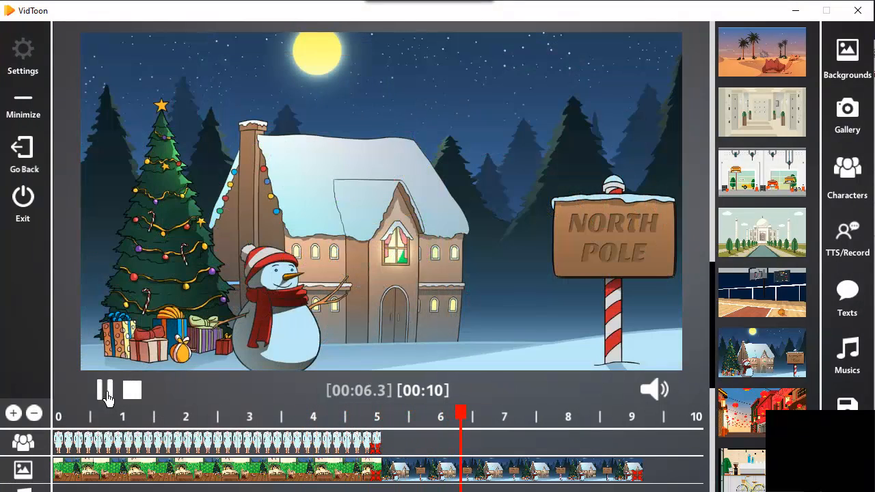
left_click(104, 390)
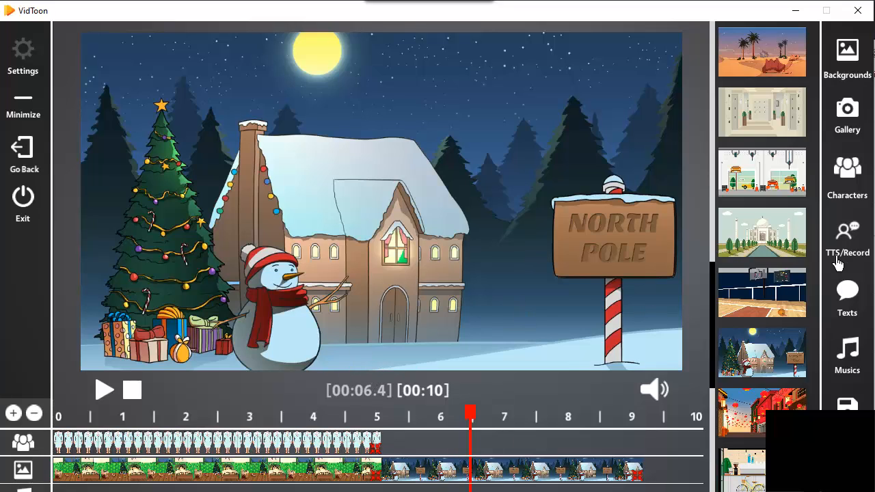
Add the red-haired female employee character right after the doctor's clip and extend its duration to 2.8 seconds.
left_click(851, 178)
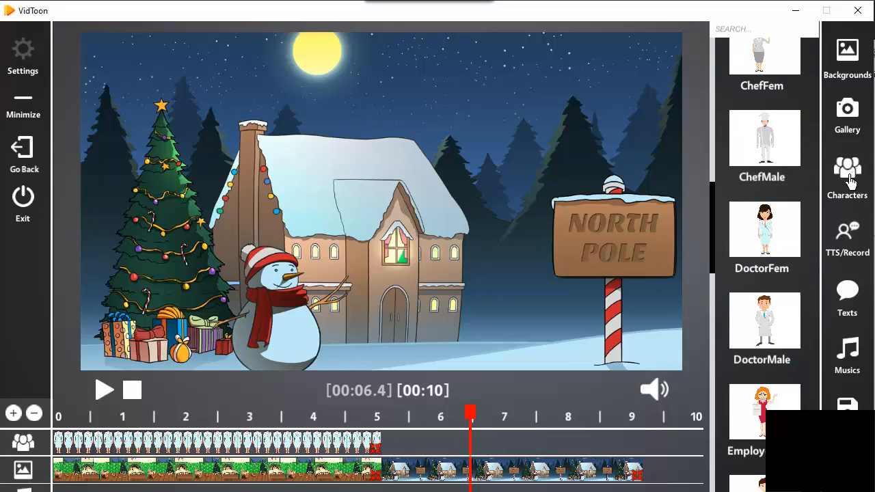
scroll(793, 309, "down", 1)
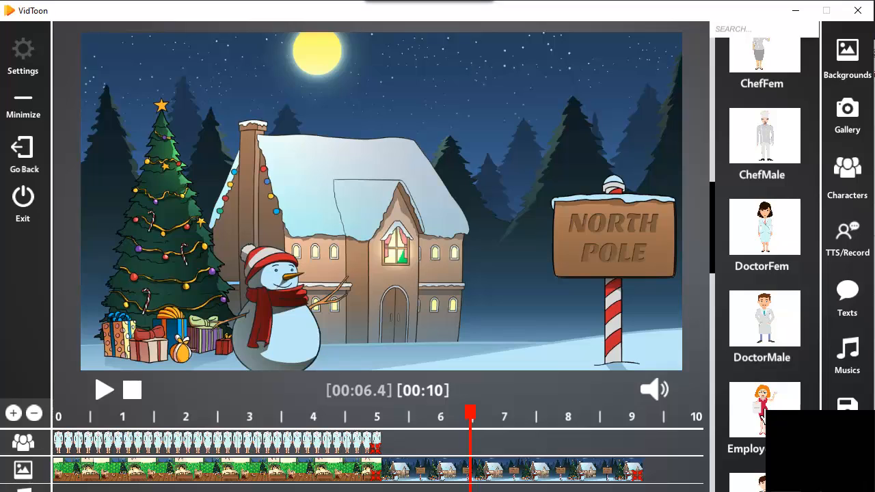
left_click_drag(763, 420, 408, 436)
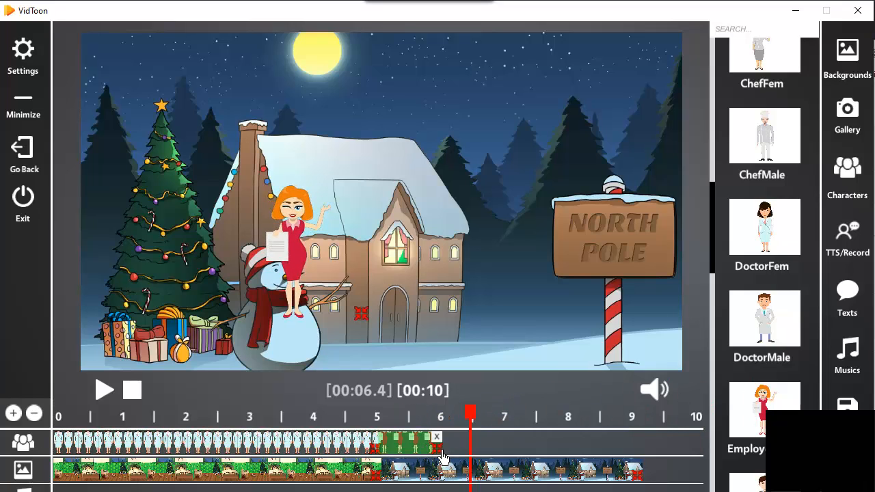
left_click_drag(437, 449, 566, 448)
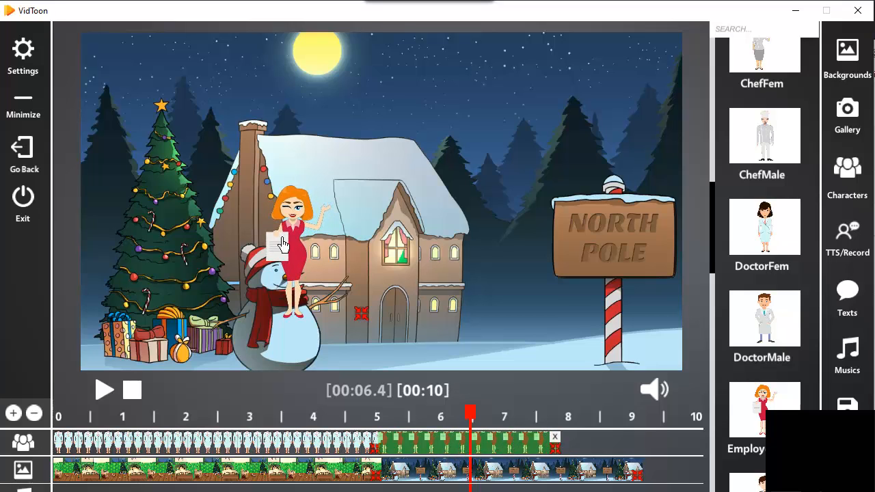
Shrink the employee character and place her on the snow between the house and the North Pole sign.
mouse_move(297, 245)
left_mouse_down()
mouse_move(388, 287)
mouse_move(402, 326)
mouse_move(411, 295)
mouse_move(488, 286)
left_mouse_up()
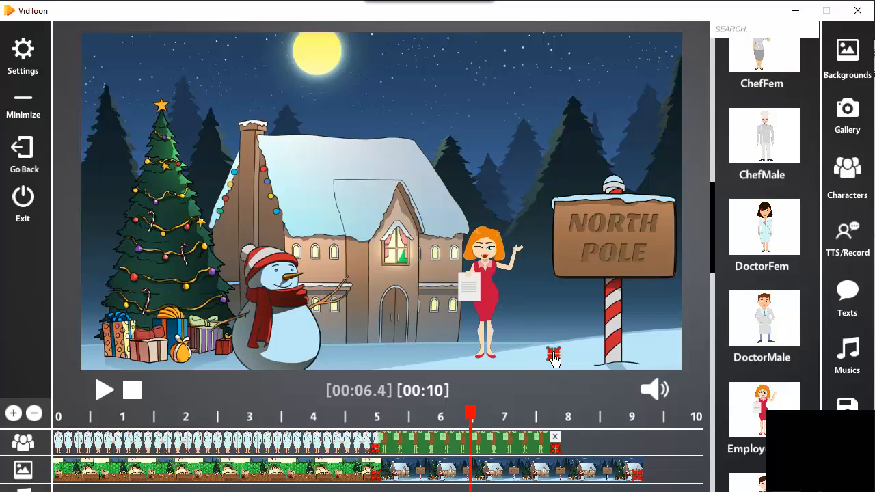
left_click_drag(554, 360, 520, 342)
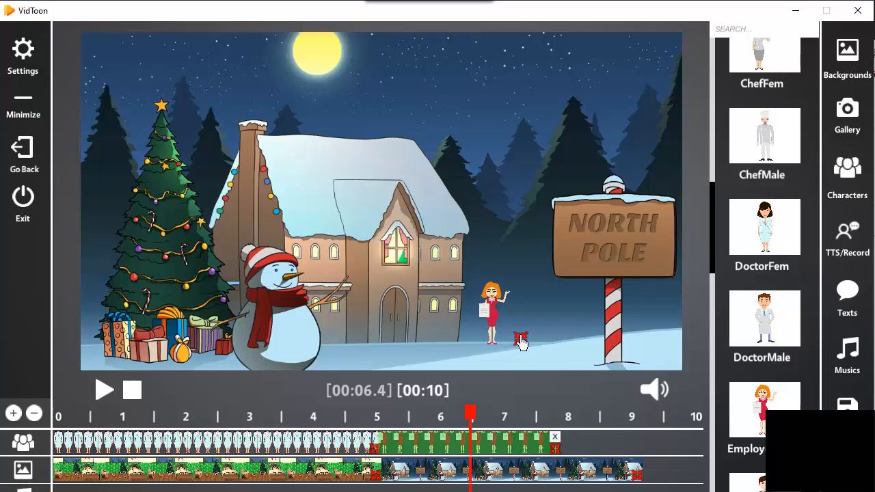
left_click_drag(491, 311, 523, 321)
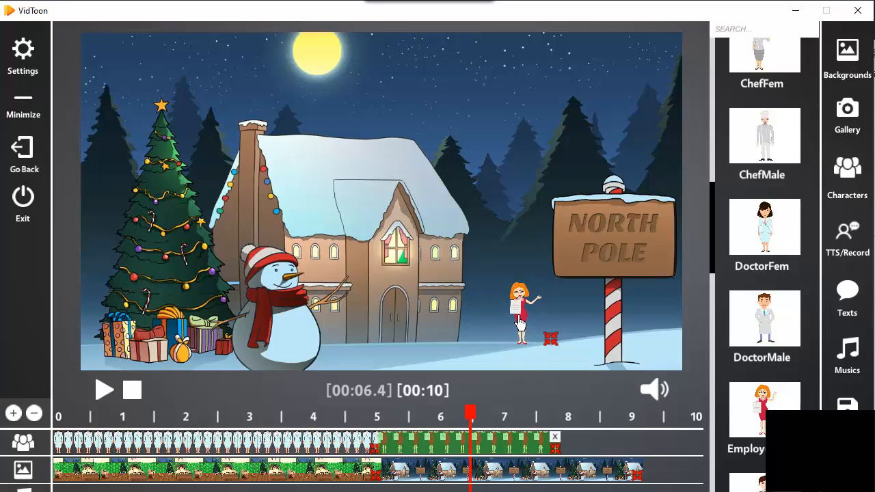
Enable Move A To B for the employee character and place the destination flag beside the house's near edge.
left_click(13, 68)
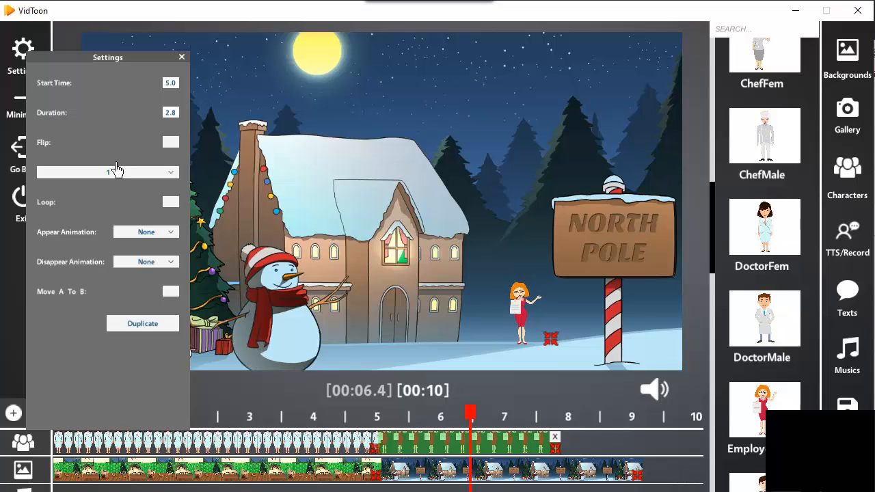
left_click(171, 294)
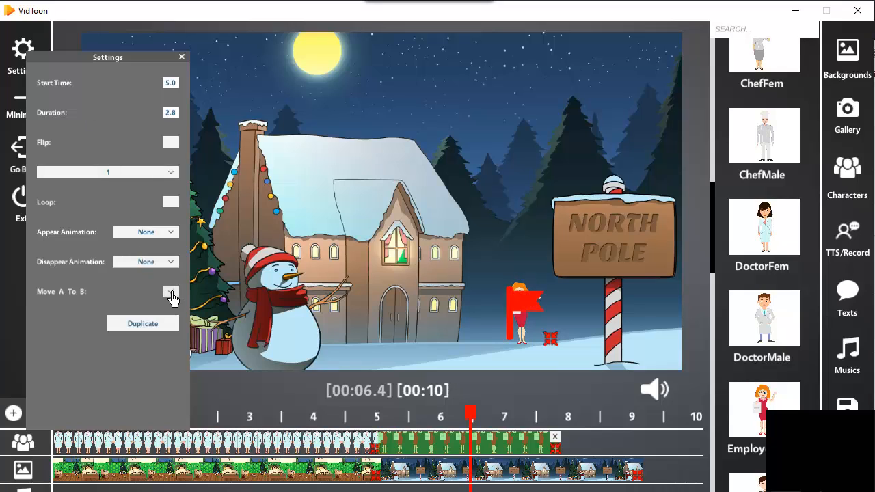
left_click_drag(506, 313, 441, 315)
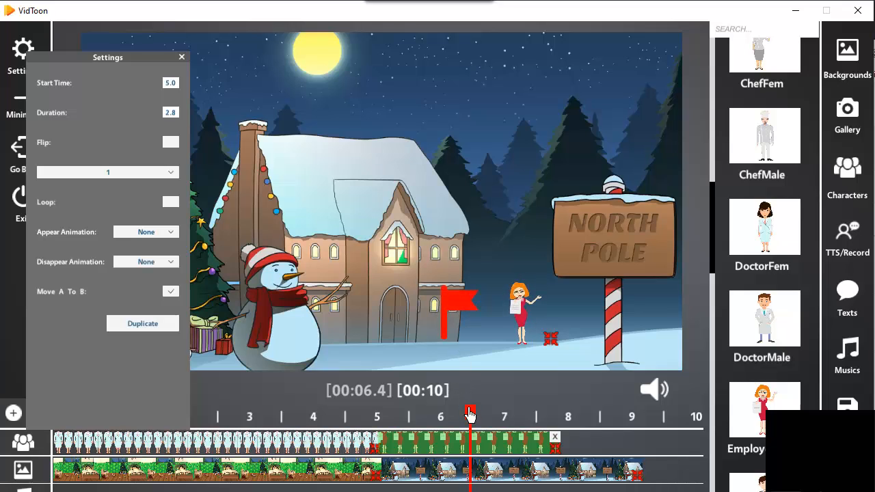
Preview the employee character's movement by playing the timeline from the end of the bedroom scene through the North Pole scene.
left_click_drag(470, 413, 364, 411)
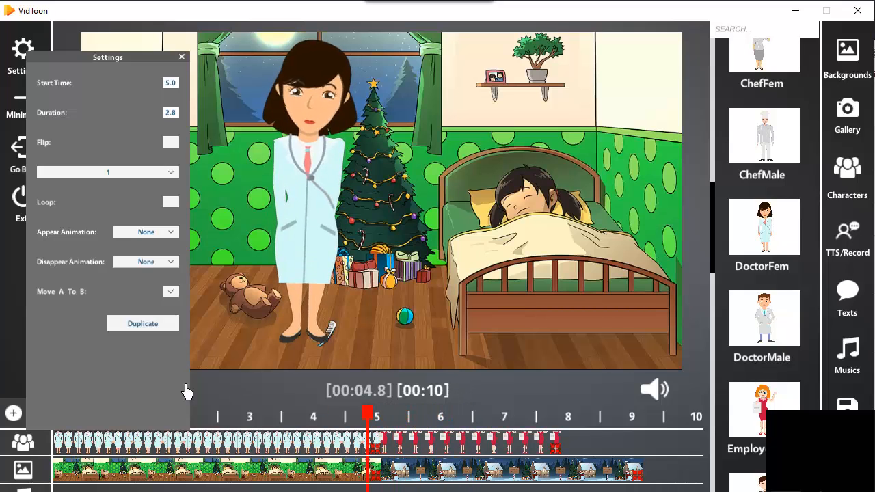
left_click(296, 418)
left_click(103, 395)
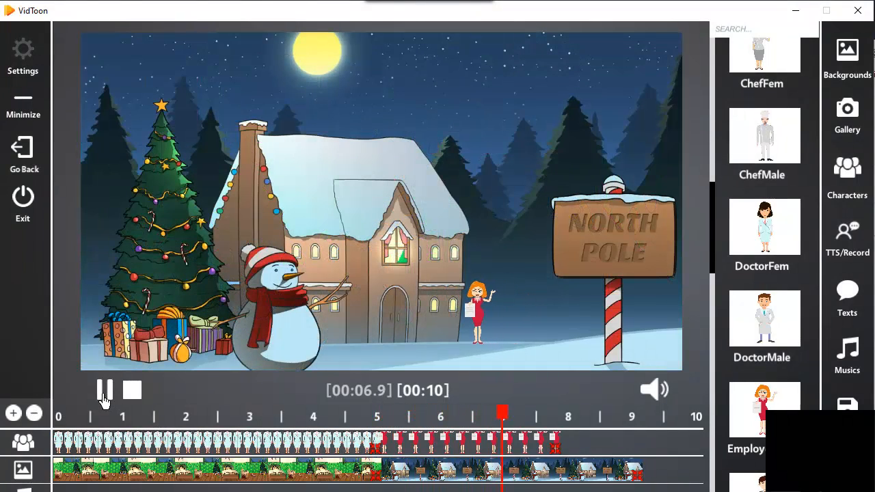
left_click(104, 395)
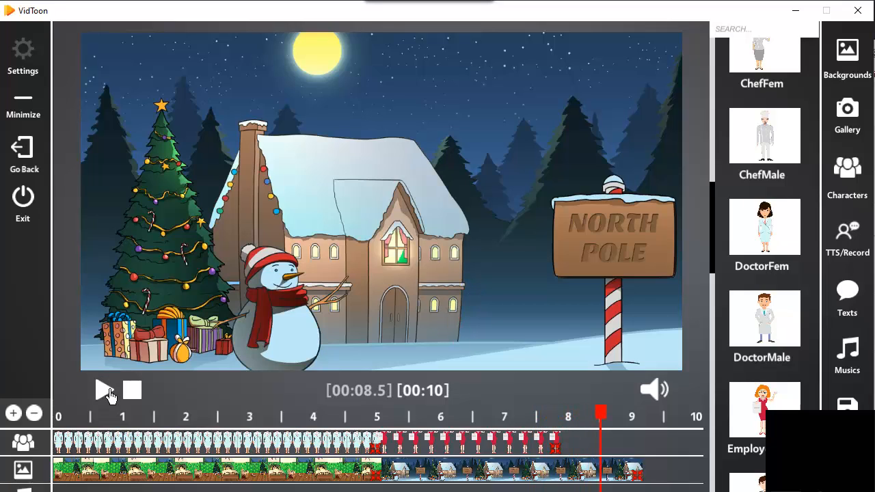